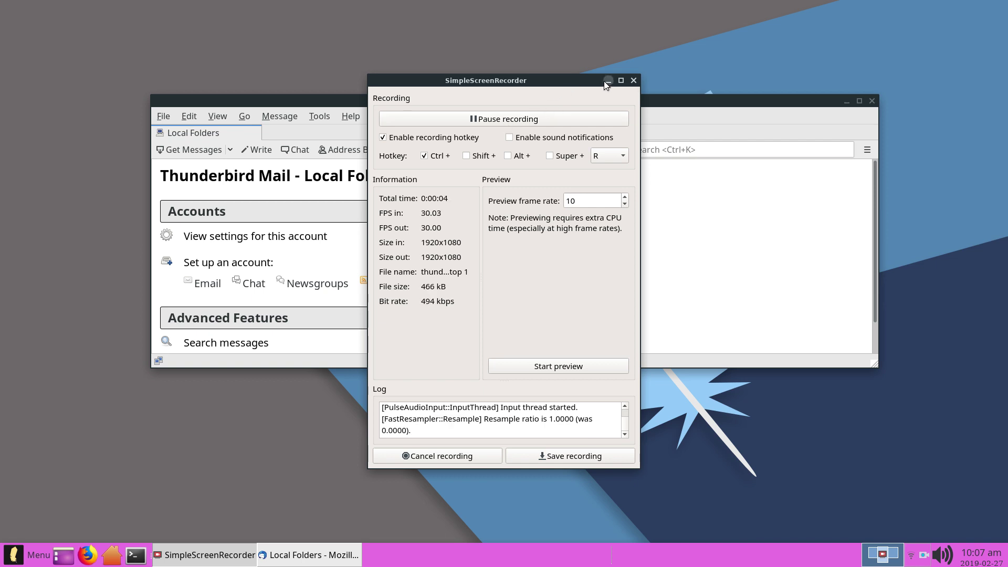
Minimize the SimpleScreenRecorder window to reveal Thunderbird's Local Folders page.
click(607, 82)
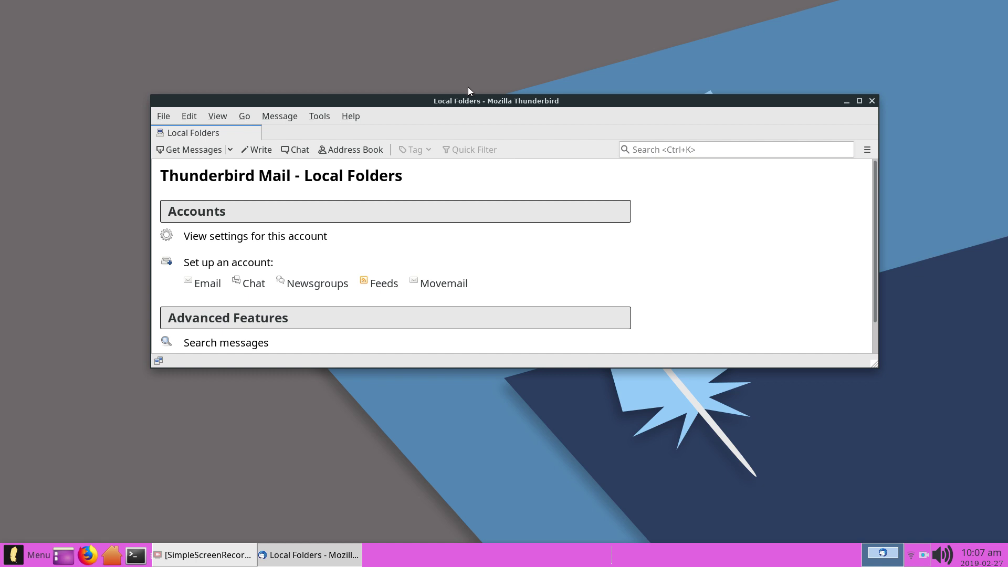
drag(471, 100, 480, 84)
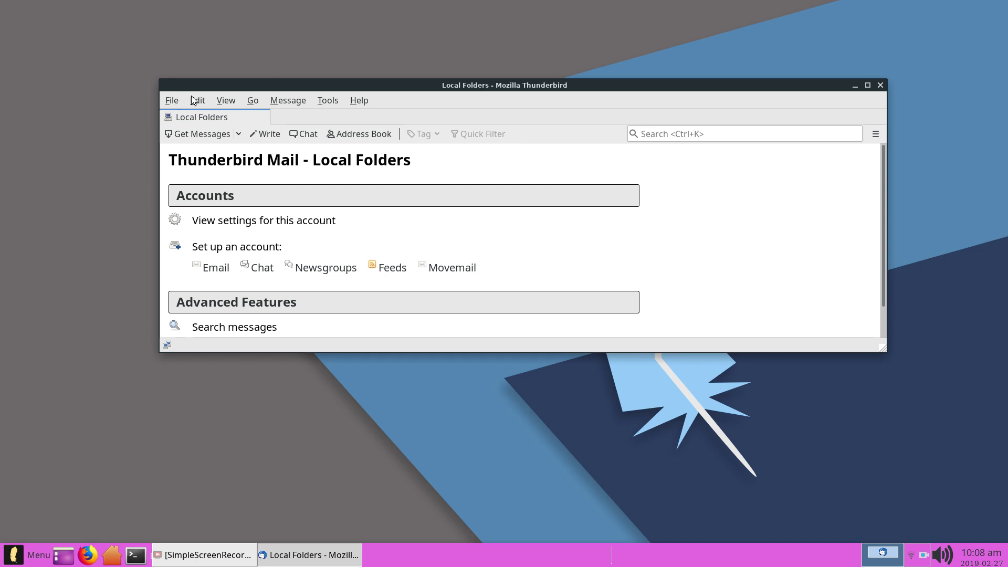
Open the Config Editor from Preferences > Advanced and accept the 'I accept the risk!' warning.
click(172, 102)
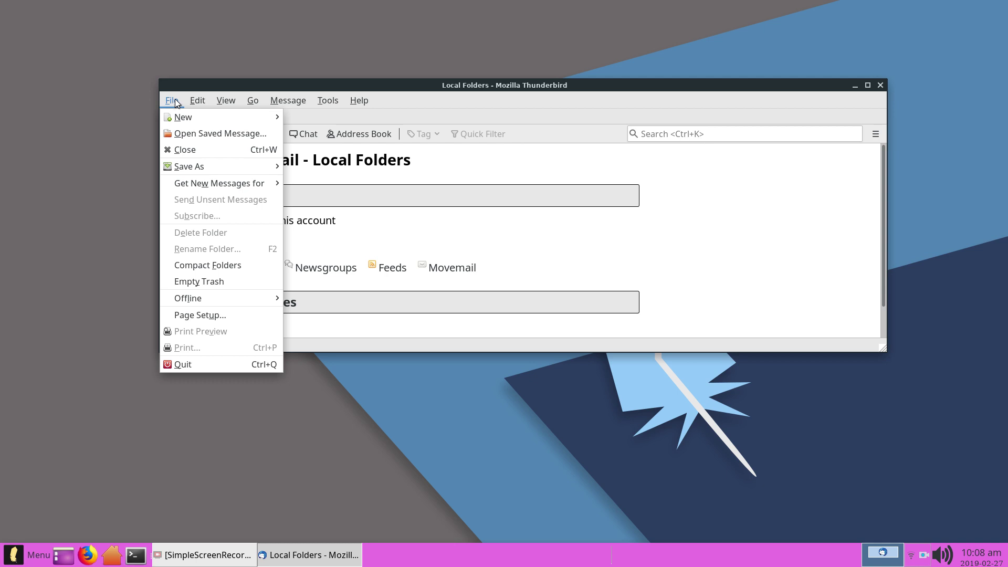
mouse_move(194, 102)
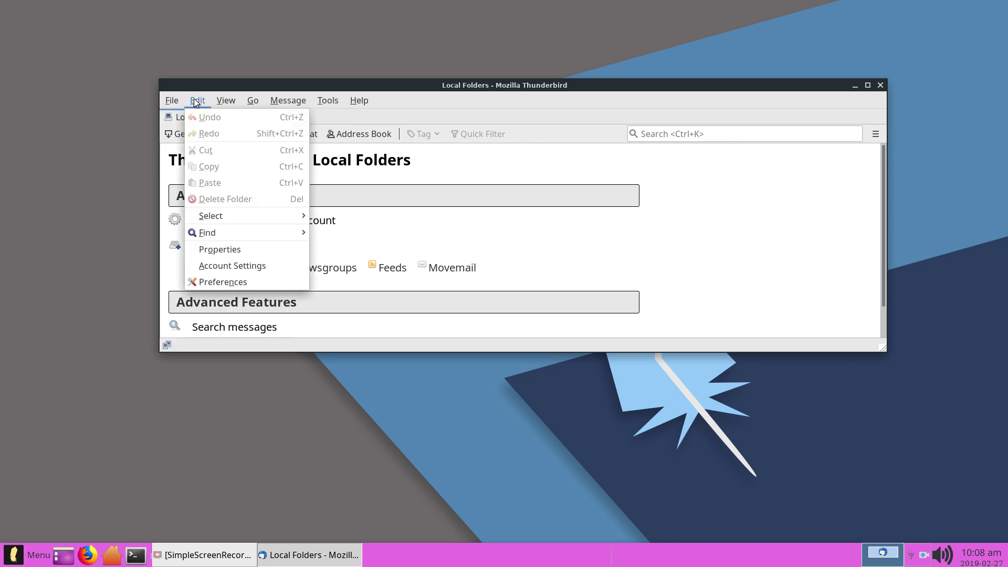
click(223, 284)
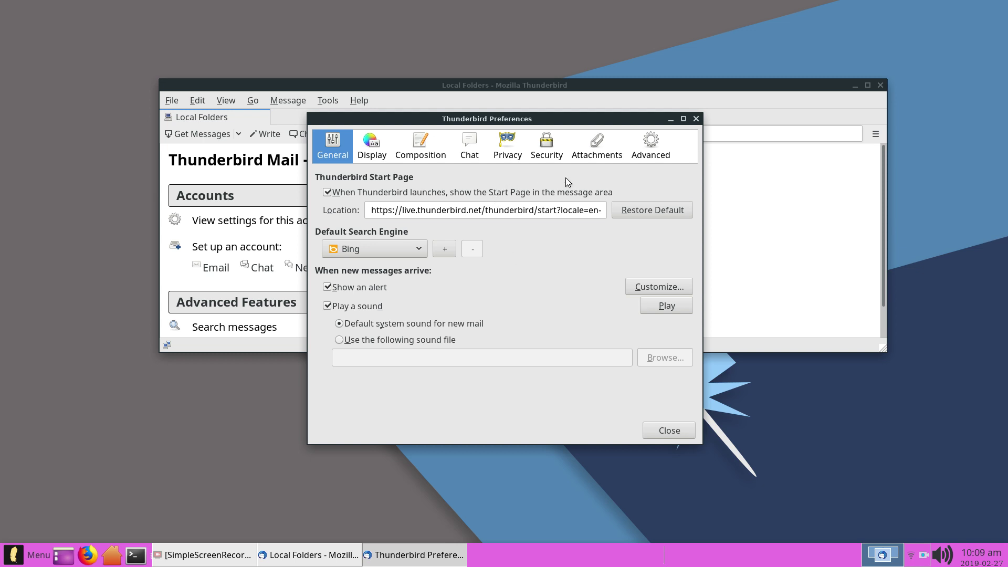
click(654, 142)
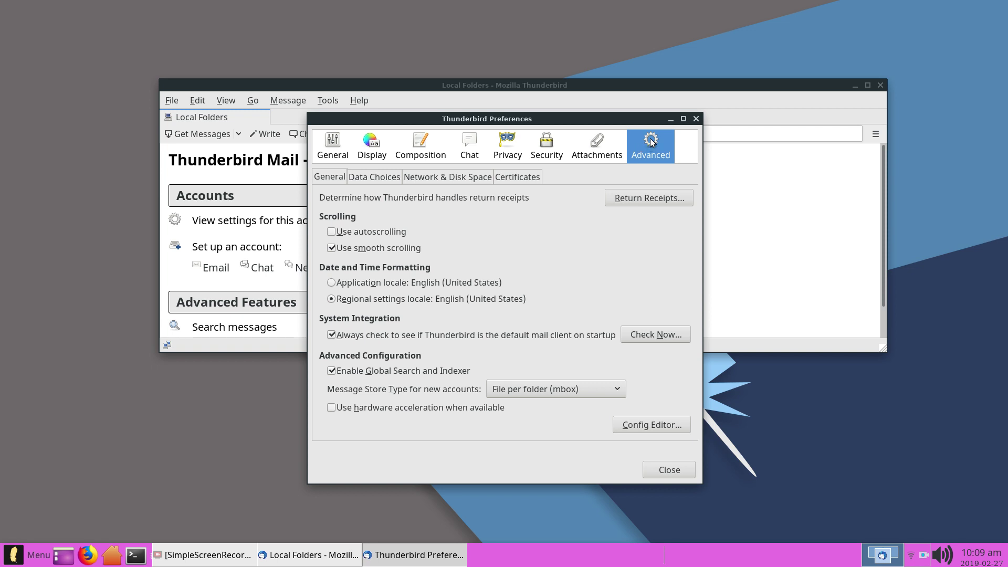
click(647, 427)
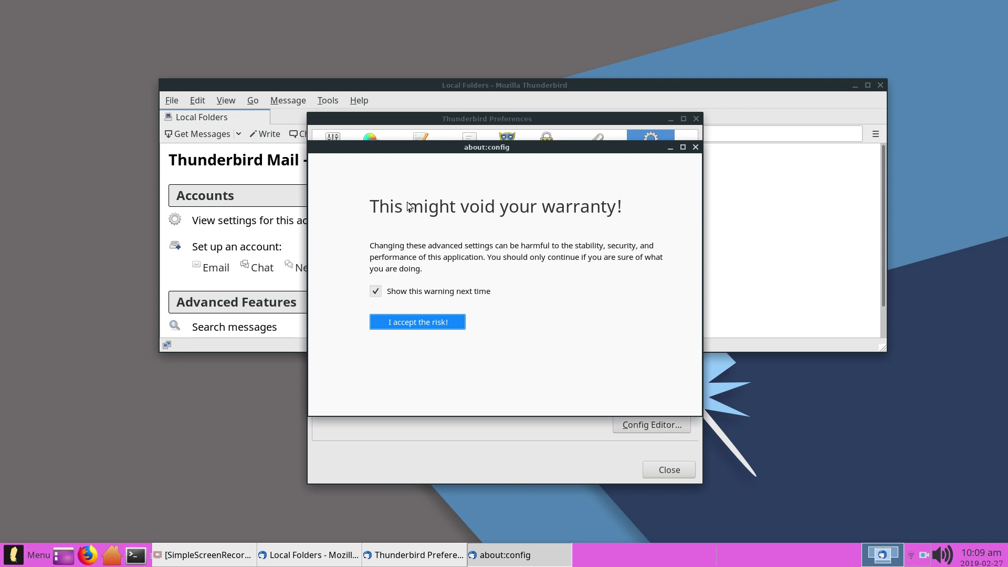
click(431, 323)
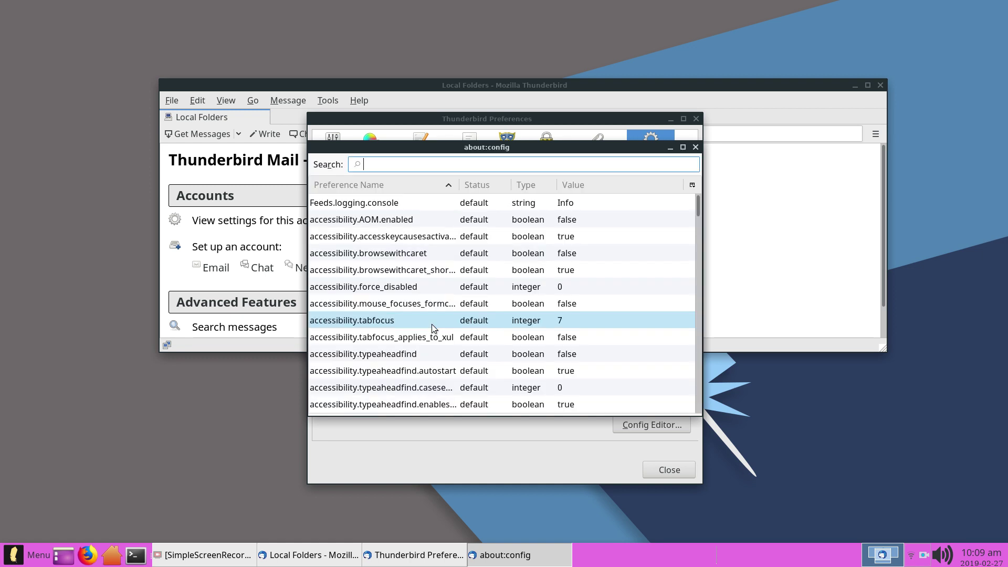
click(612, 88)
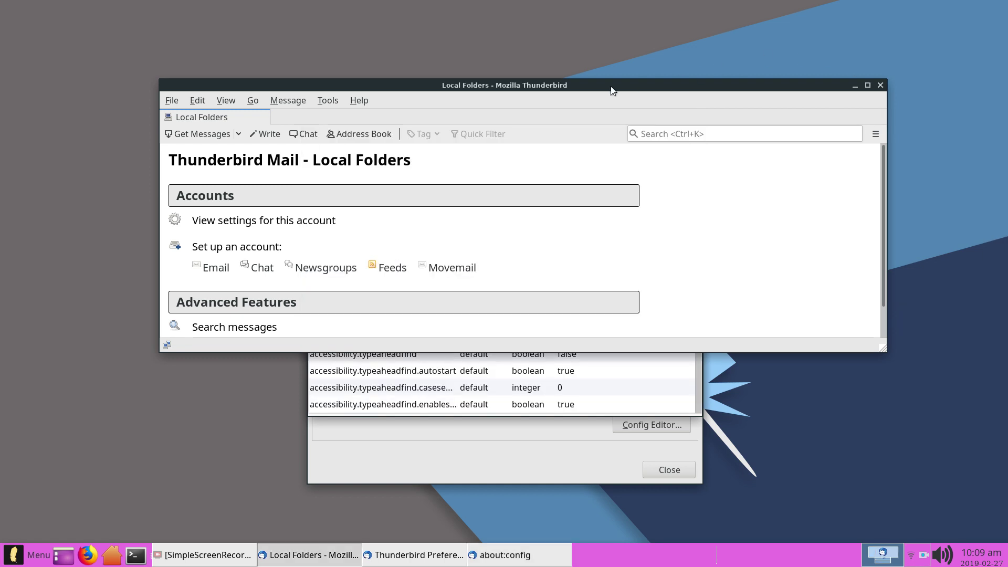
click(361, 102)
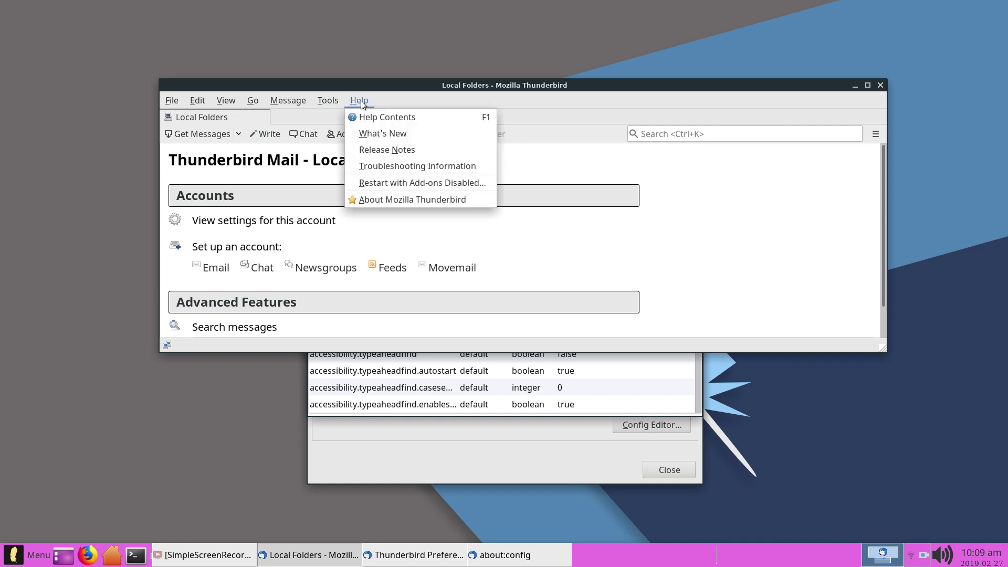
click(430, 201)
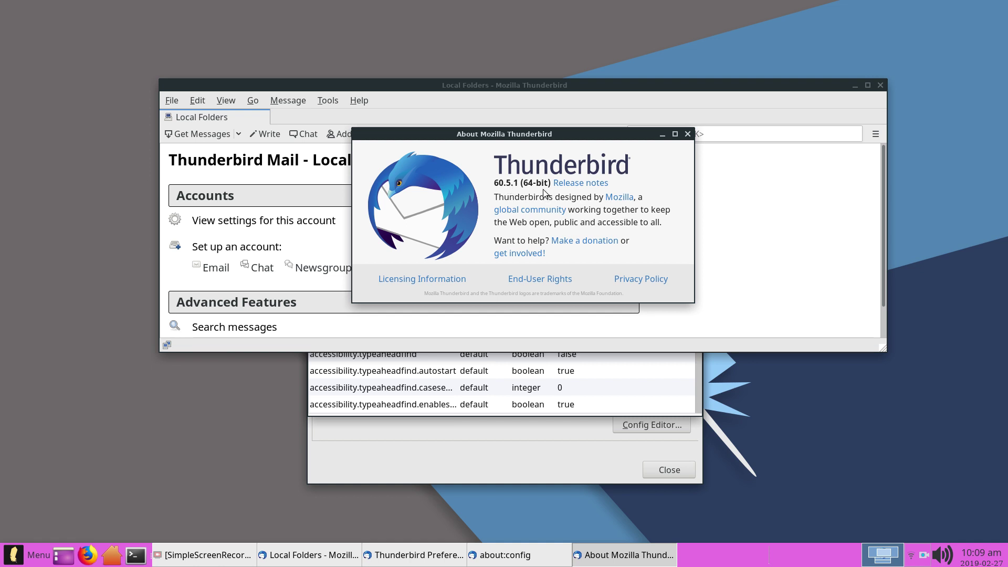
Dismiss the About Thunderbird box and filter the config editor by 'mailnews.default'.
click(687, 134)
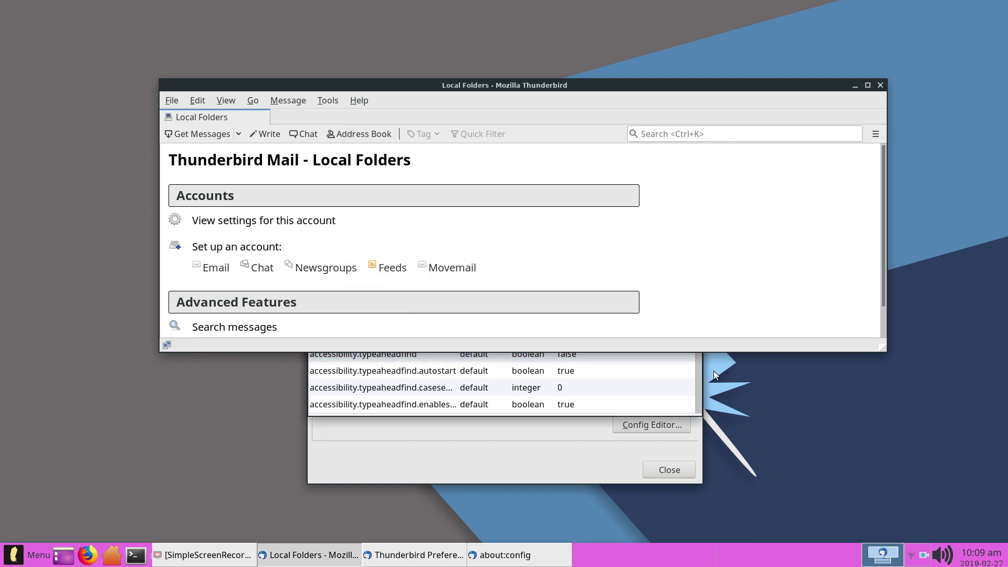
click(698, 389)
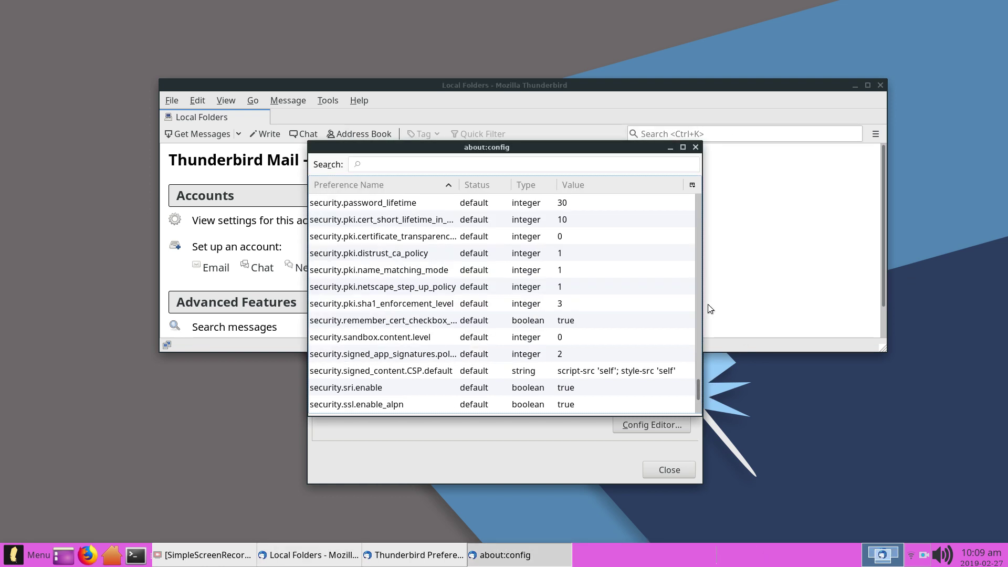
click(370, 165)
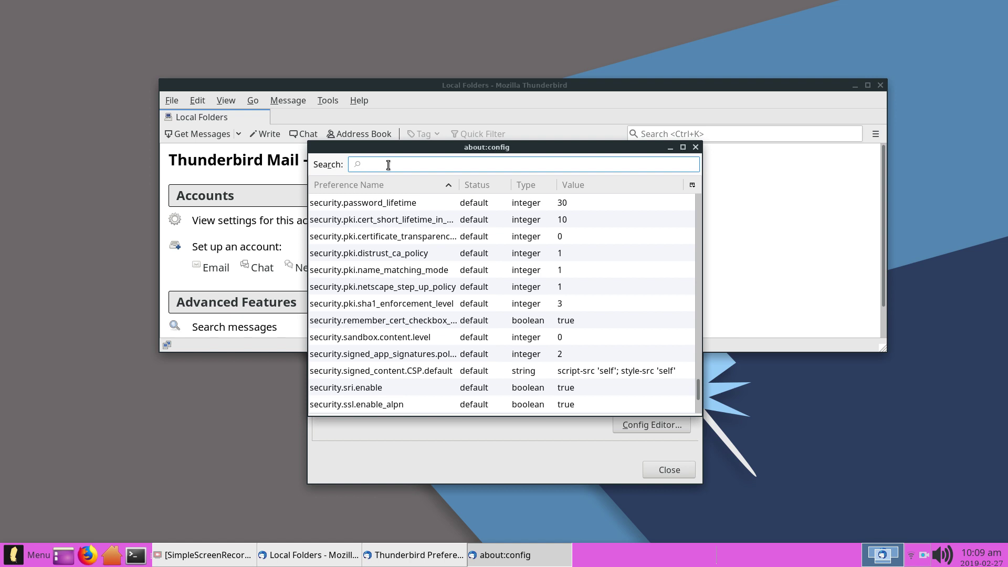
text(mail)
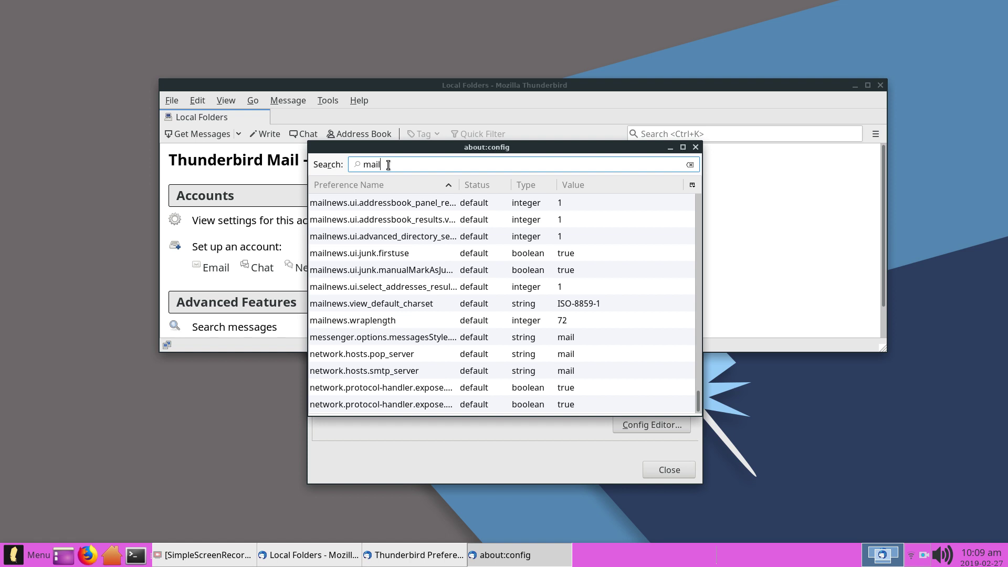
text(new)
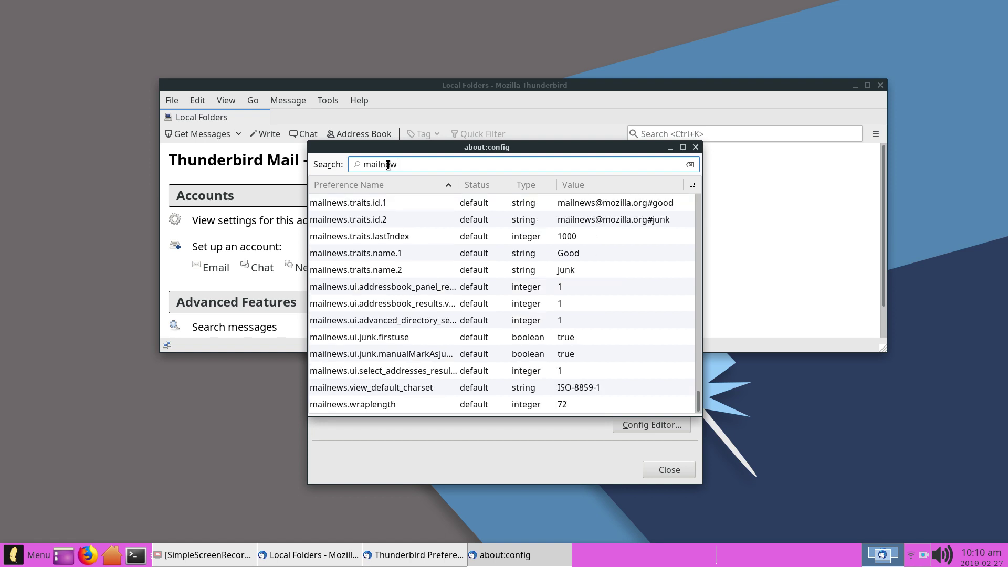
text(s.default)
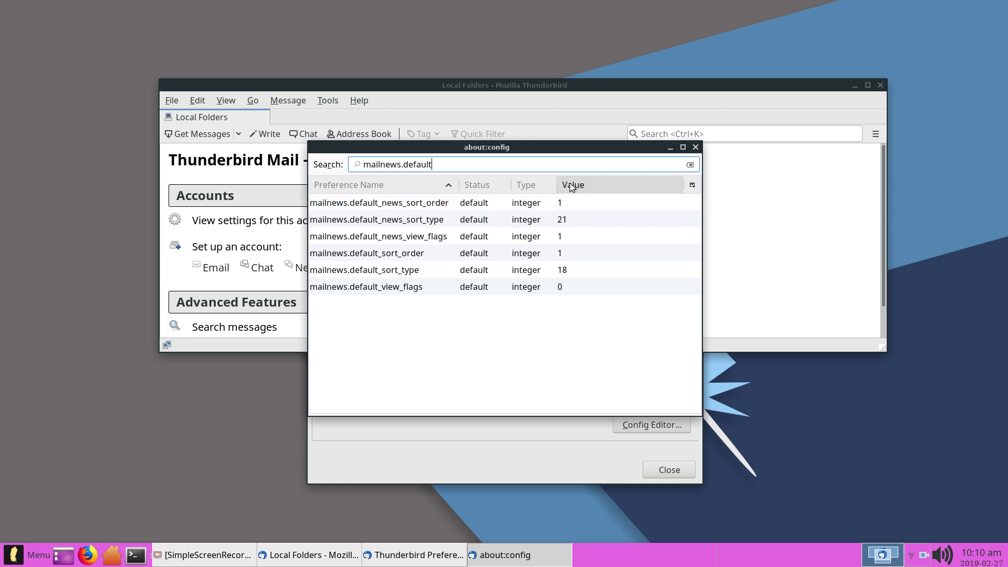
Set mailnews.default_news_sort_order to 2.
click(565, 201)
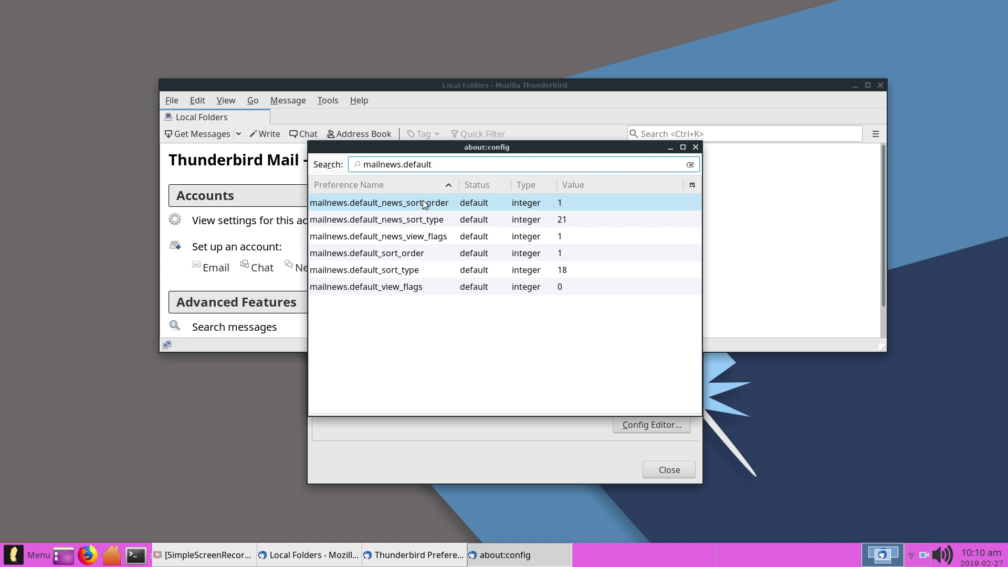
double_click(405, 202)
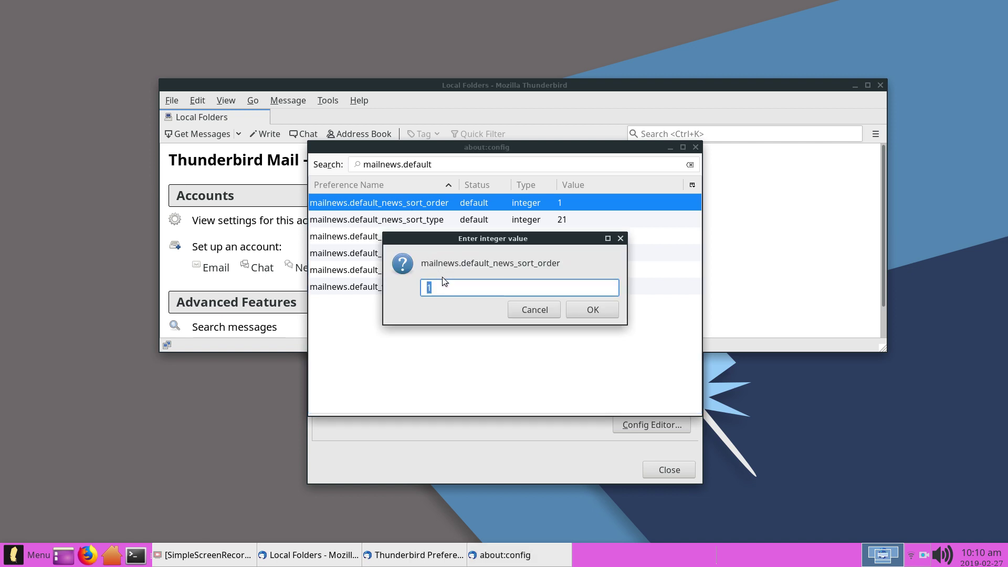
text(2)
click(593, 310)
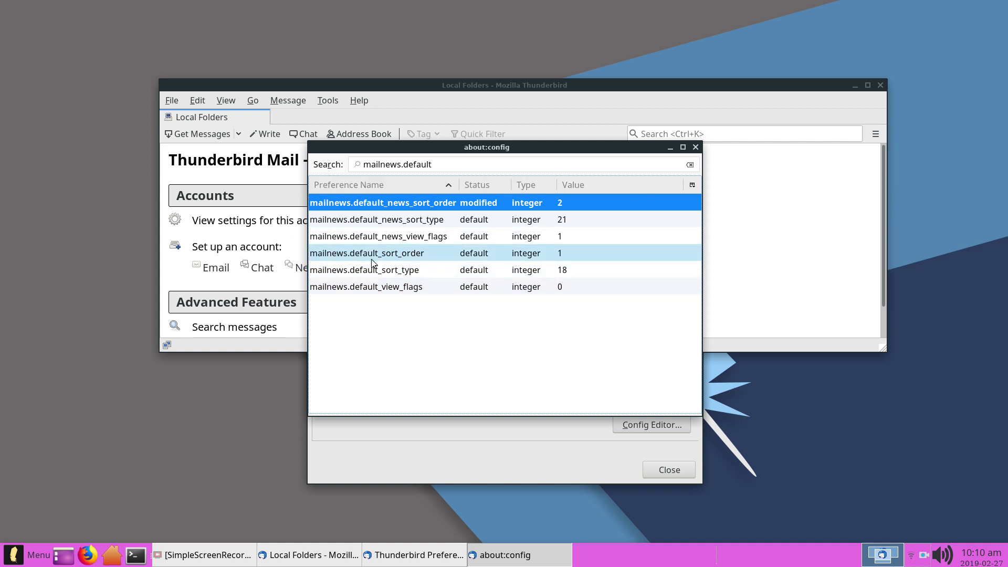
Set mailnews.default_sort_order to 2.
click(342, 251)
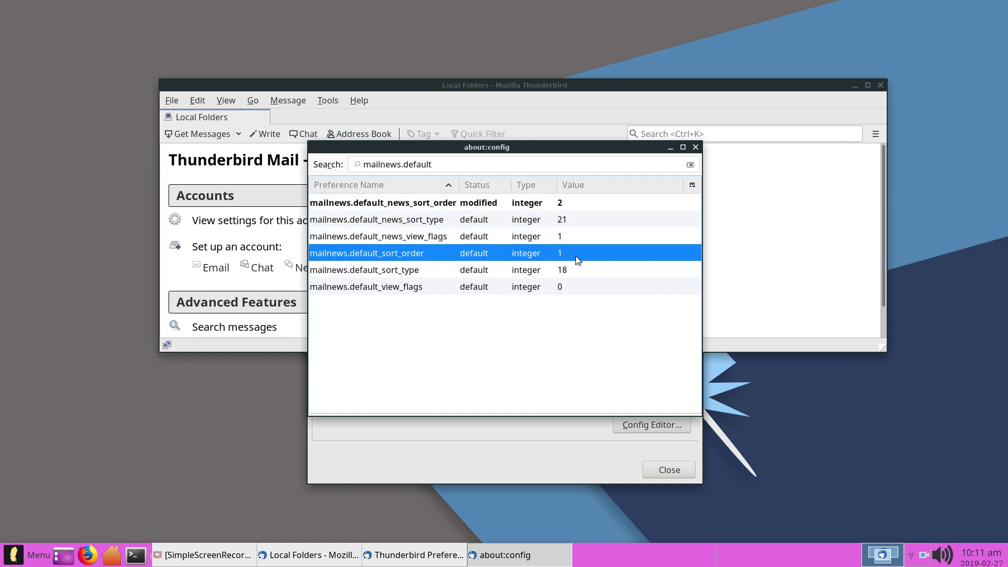
double_click(344, 253)
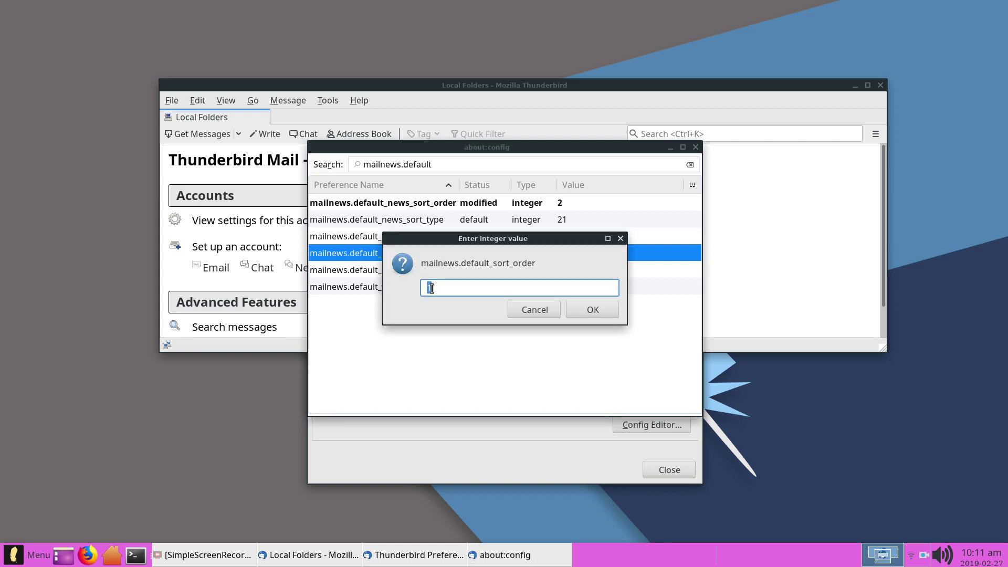
text(2)
click(601, 309)
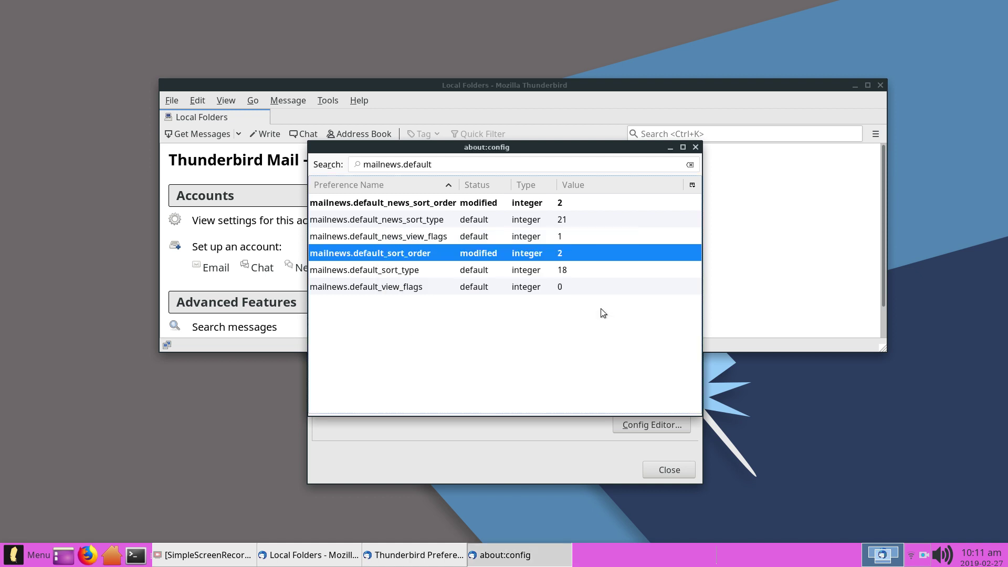
Close the config editor and Preferences window, then quit Thunderbird with File > Quit.
click(696, 148)
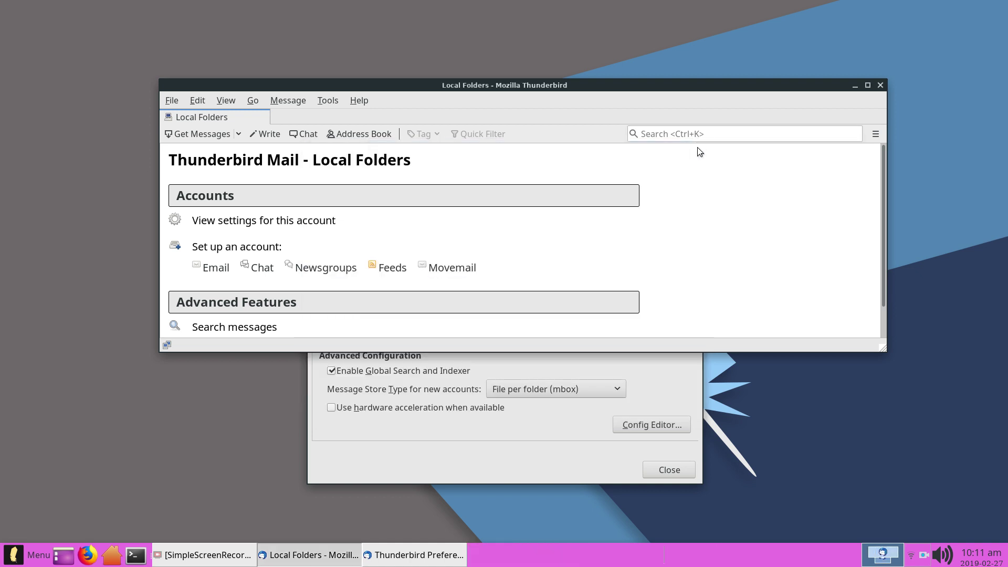
click(468, 462)
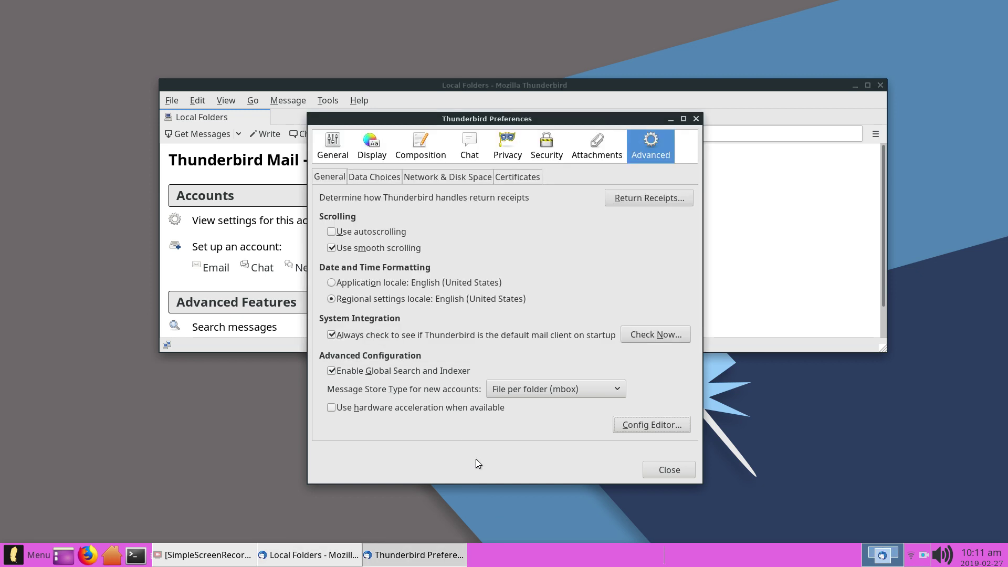
click(675, 471)
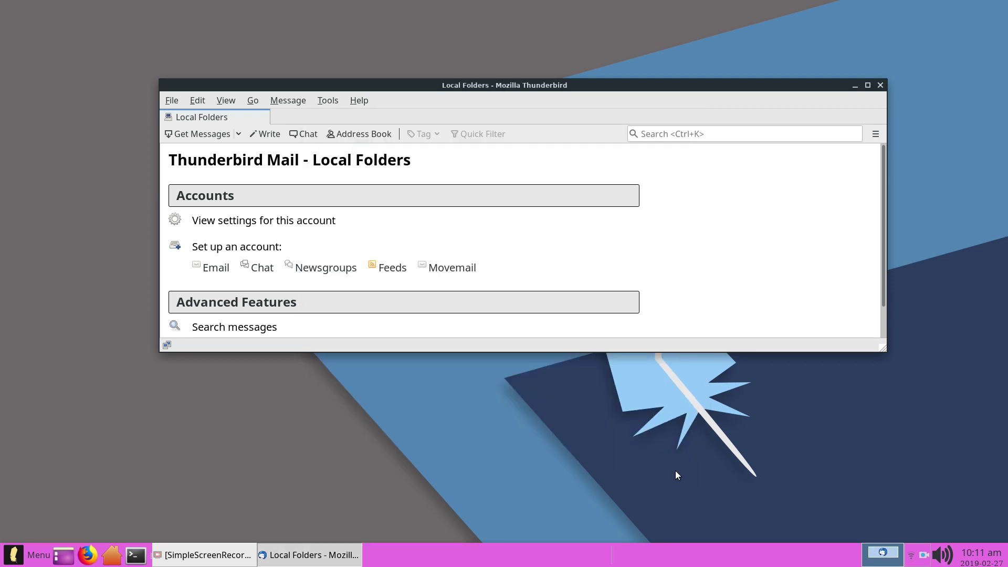
click(173, 100)
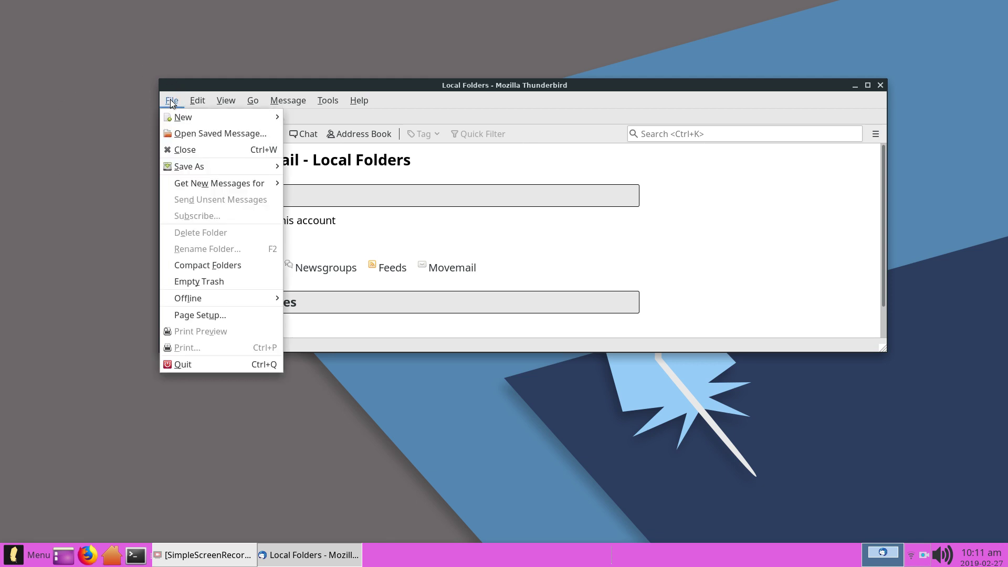
click(184, 367)
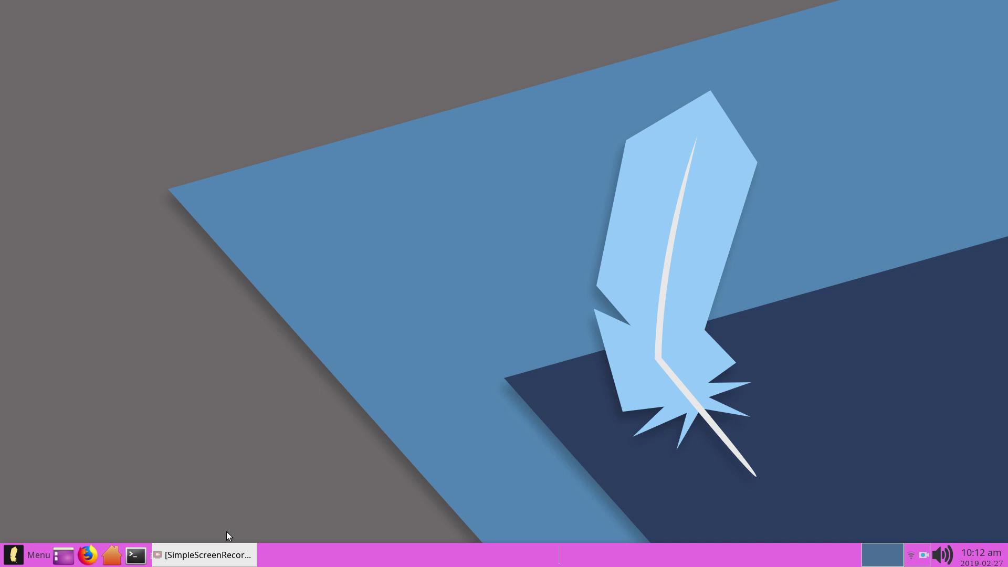
Restore the SimpleScreenRecorder window from the taskbar.
click(219, 562)
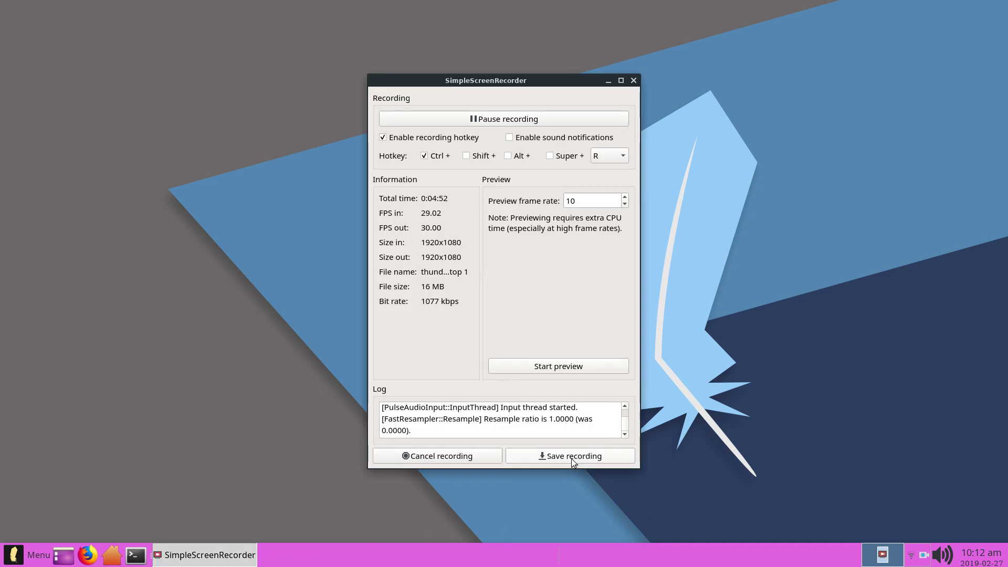